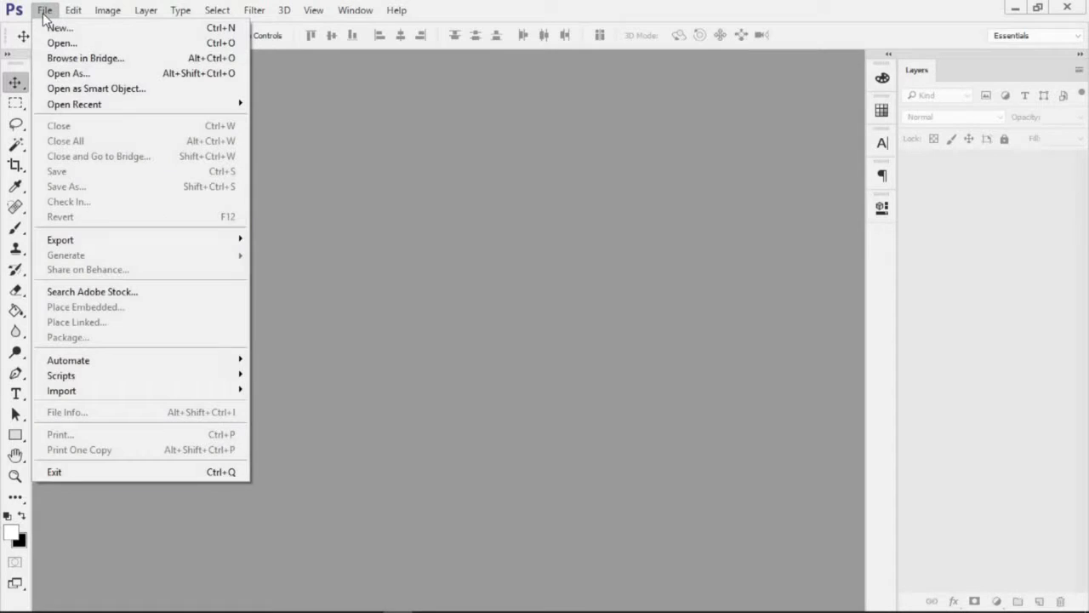
Create a new Mobile App Design document with the iPhone 6 Plus artboard size of 1242 × 2208 pixels at 72 pixels/inch.
{"action": "left_click", "coordinate": [52, 28]}
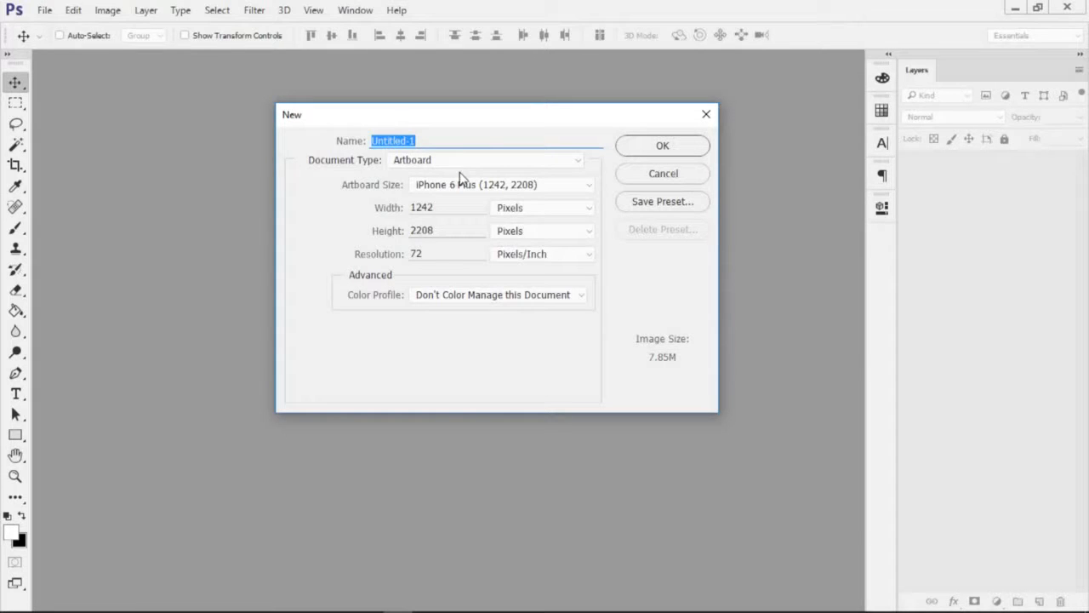
{"action": "left_click", "coordinate": [417, 164]}
{"action": "left_click", "coordinate": [416, 161]}
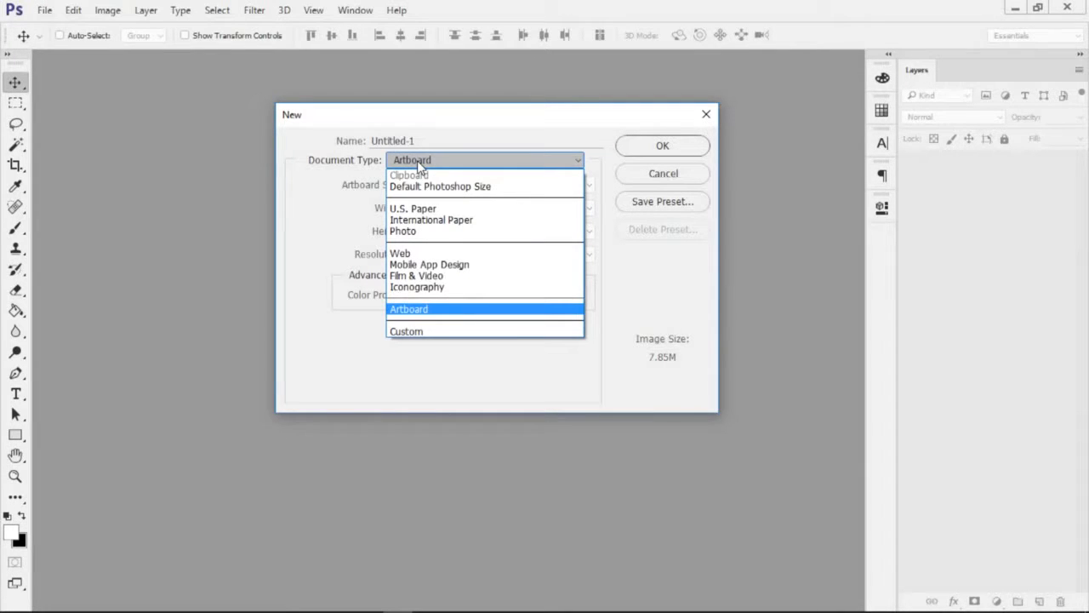
{"action": "left_click", "coordinate": [431, 265]}
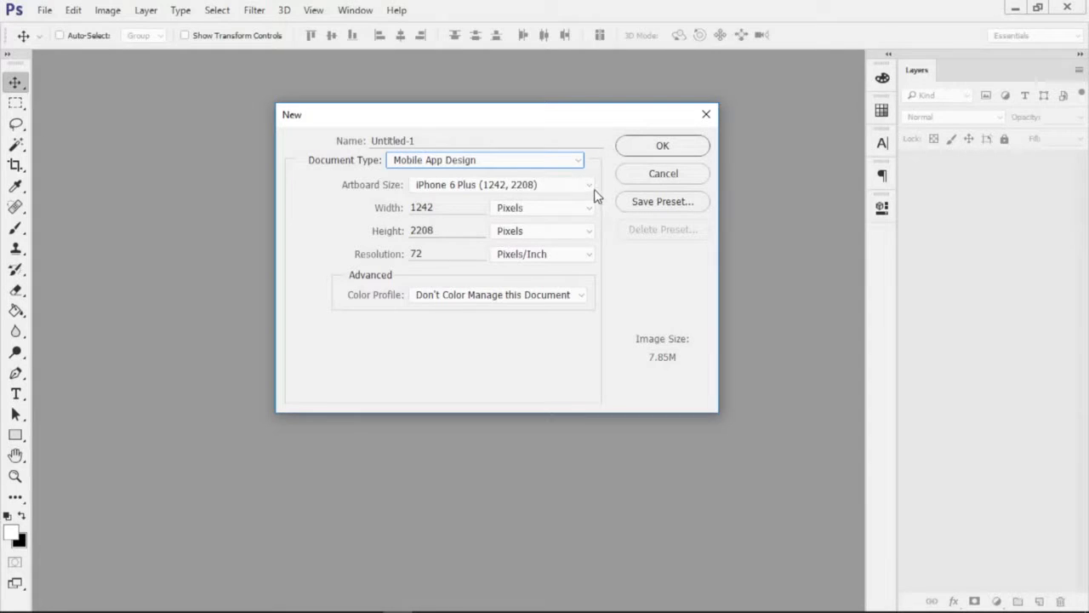
{"action": "left_click", "coordinate": [486, 187]}
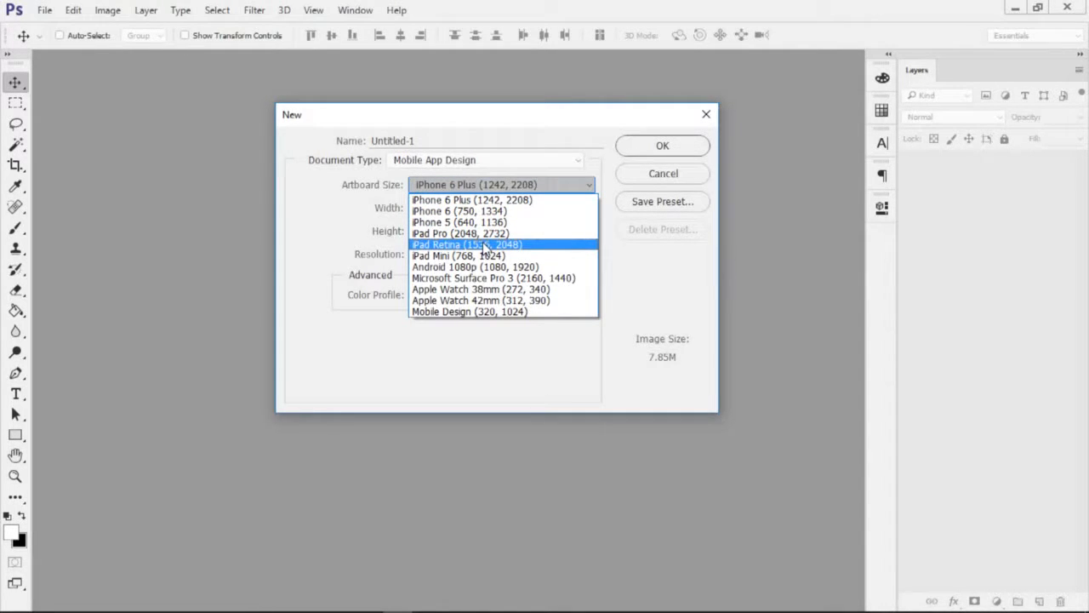
{"action": "left_click", "coordinate": [520, 201]}
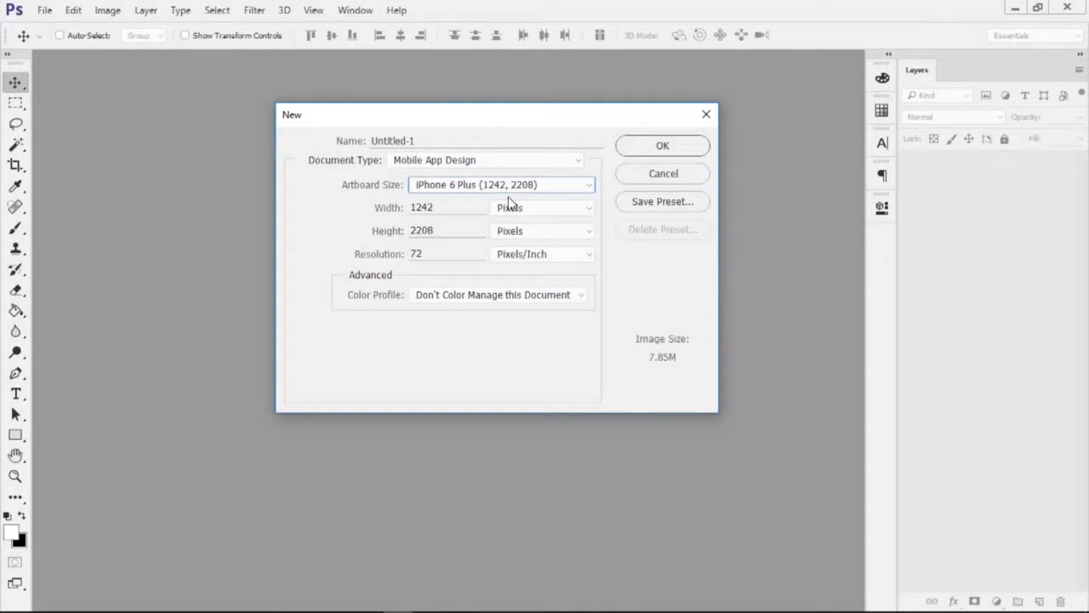
{"action": "left_click", "coordinate": [662, 148]}
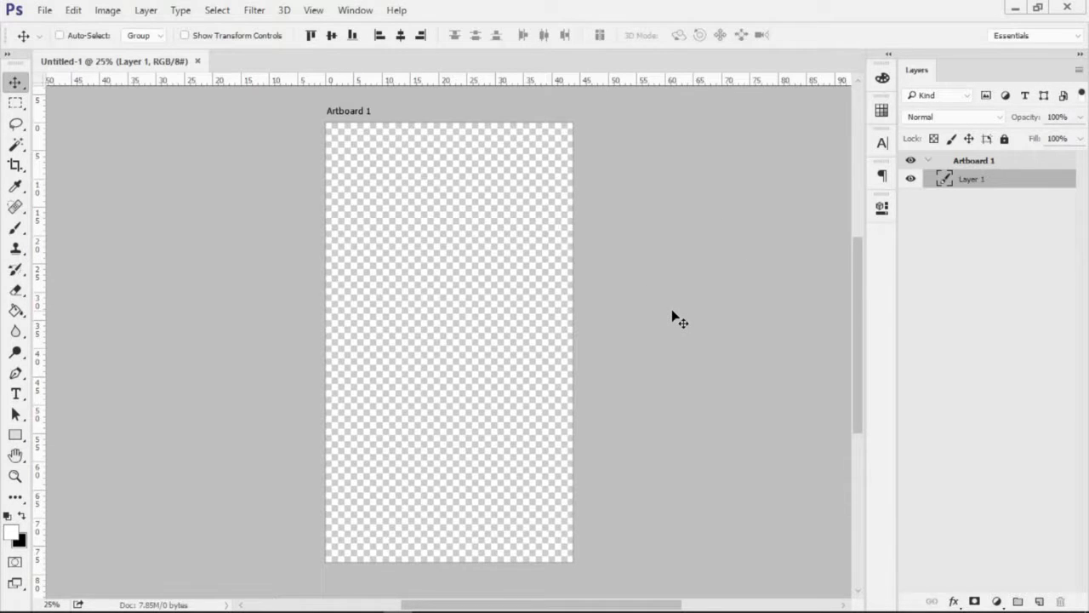
Set the graphics processor's drawing mode to Advanced in the performance preferences.
{"action": "left_click", "coordinate": [72, 10]}
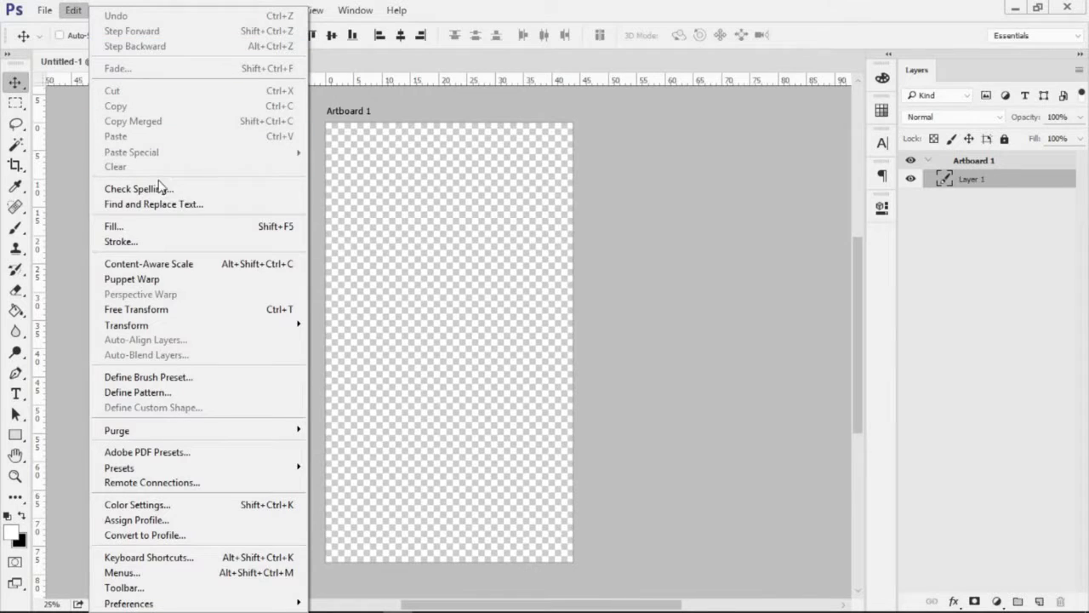
{"action": "mouse_move", "coordinate": [230, 604]}
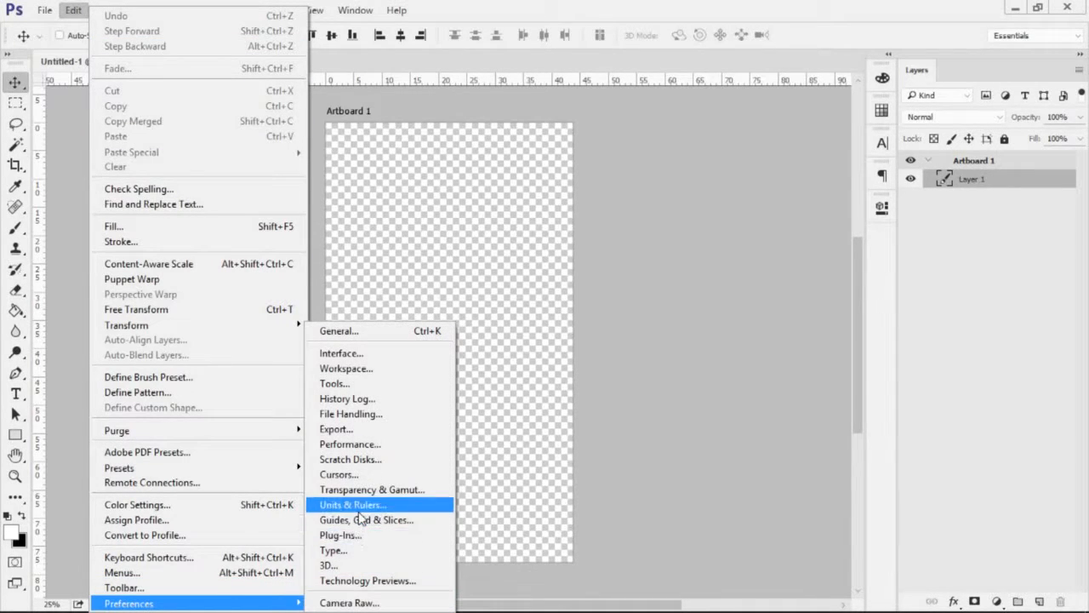
{"action": "left_click", "coordinate": [361, 449]}
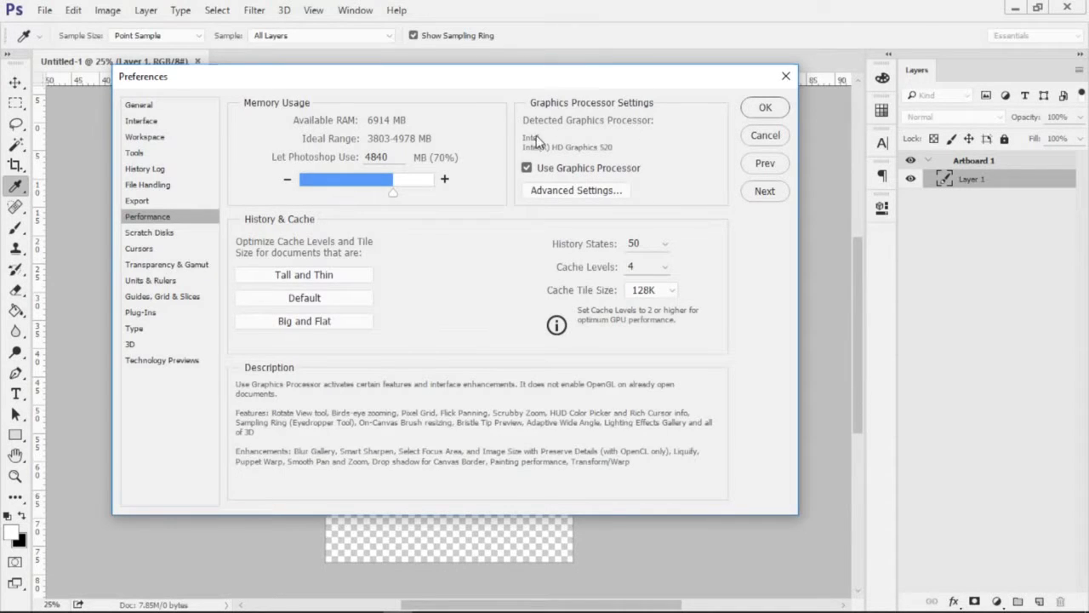
{"action": "left_click", "coordinate": [585, 191]}
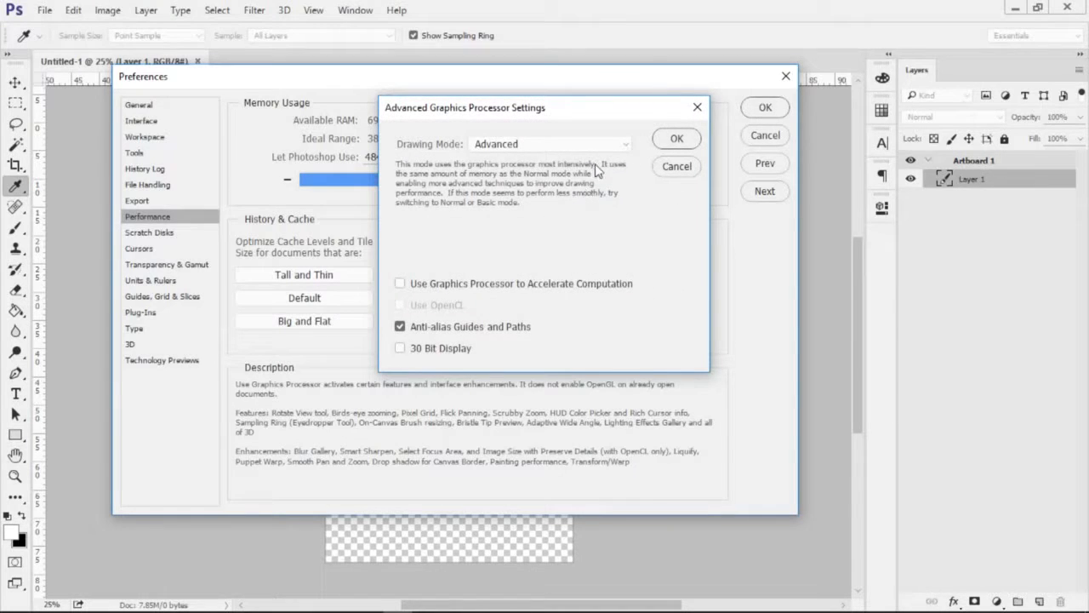
{"action": "left_click", "coordinate": [623, 145]}
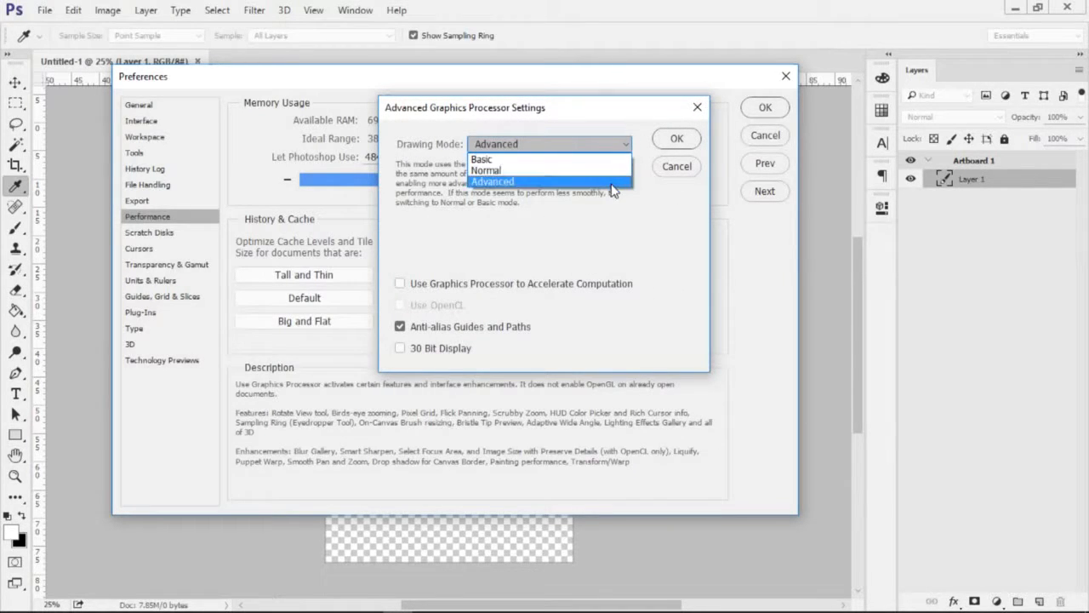
{"action": "left_click", "coordinate": [613, 182]}
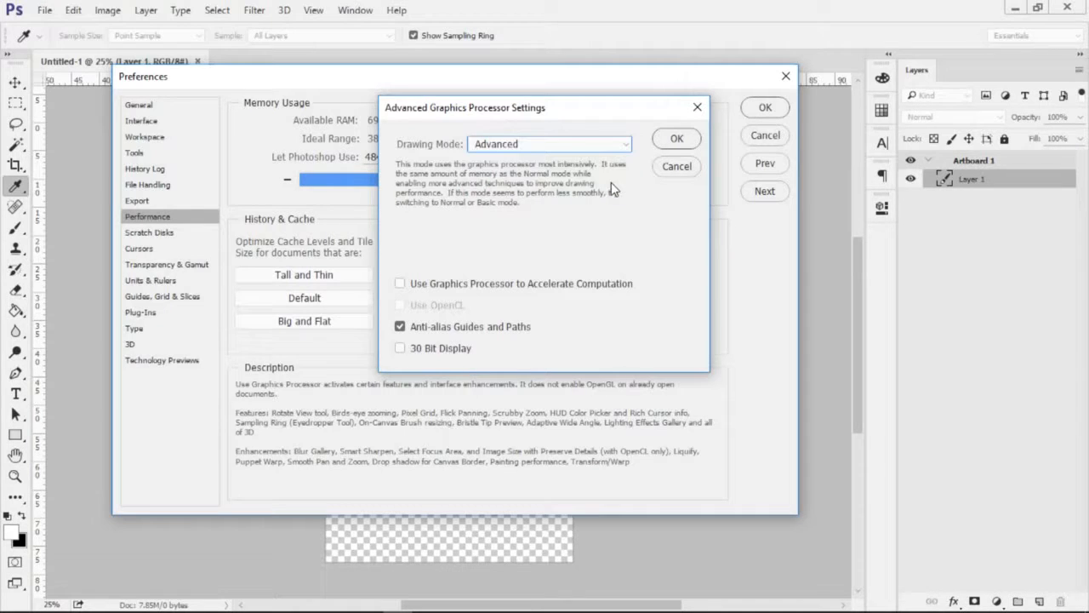
{"action": "left_click", "coordinate": [676, 141]}
{"action": "left_click", "coordinate": [768, 109]}
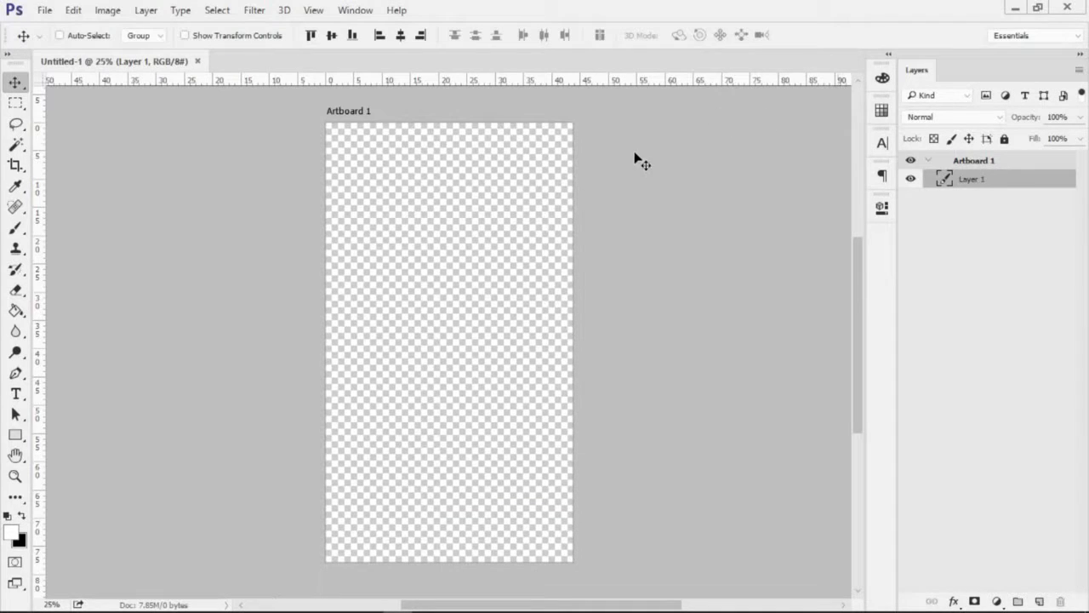
Try Medium Gray and Dark Gray as the colour of the area around the artboard.
{"action": "right_click", "coordinate": [622, 196]}
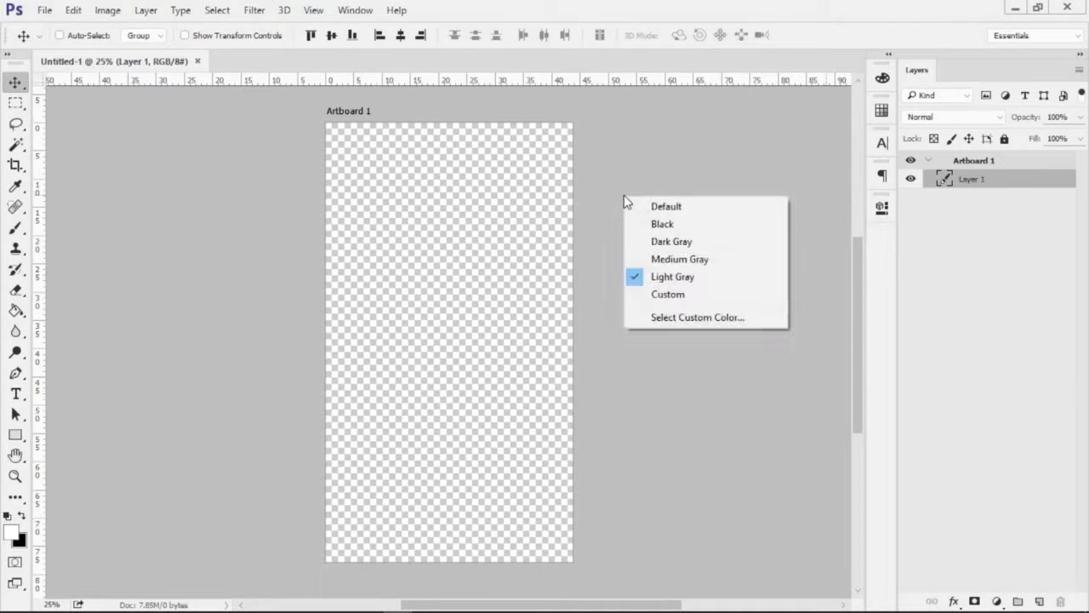
{"action": "left_click", "coordinate": [678, 262]}
{"action": "right_click", "coordinate": [675, 257]}
{"action": "left_click", "coordinate": [713, 306]}
Try a custom blue (#2455d3) for the area around the artboard and set it back to Light Gray.
{"action": "right_click", "coordinate": [643, 259]}
{"action": "left_click", "coordinate": [673, 380]}
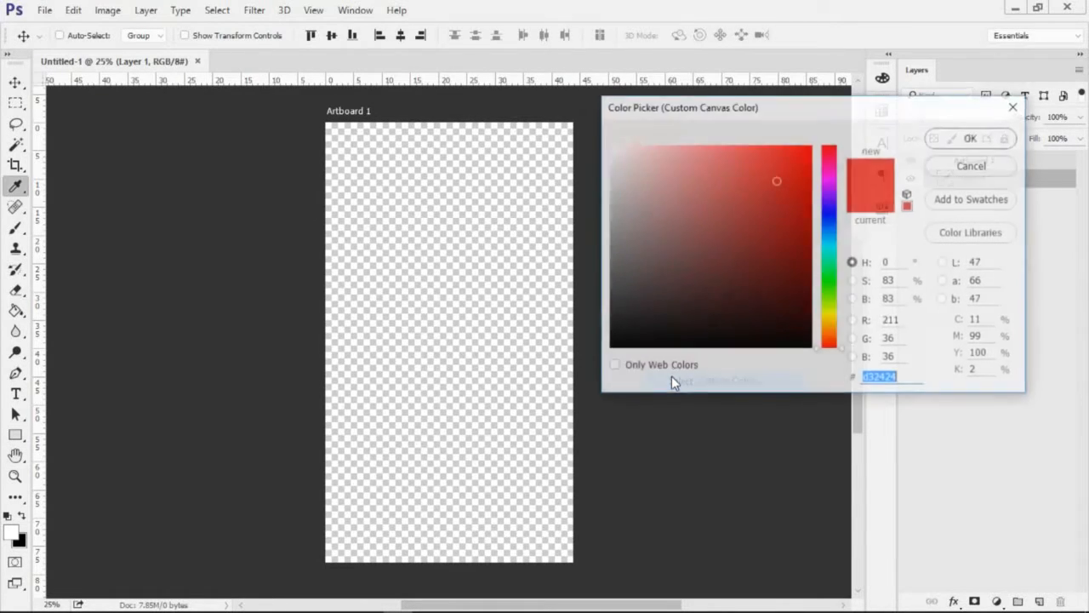
{"action": "left_click", "coordinate": [833, 221]}
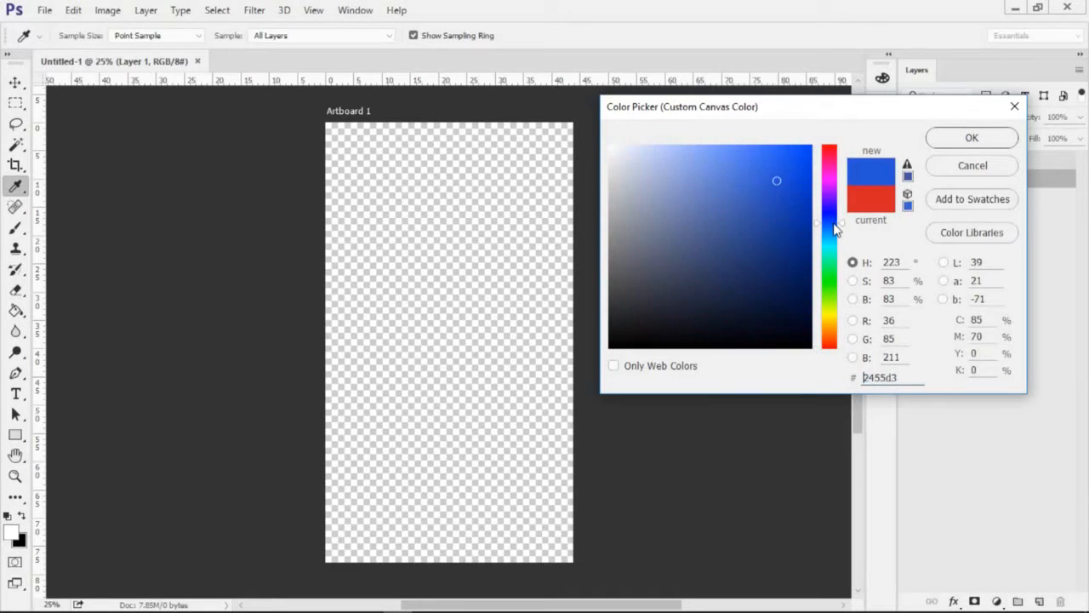
{"action": "left_click", "coordinate": [959, 139]}
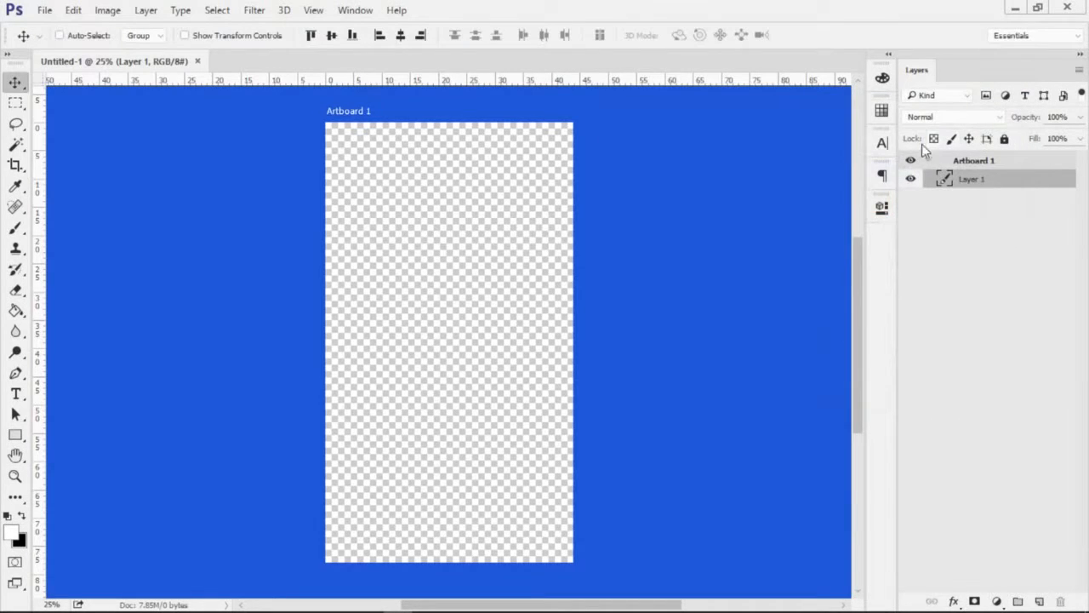
{"action": "right_click", "coordinate": [672, 185]}
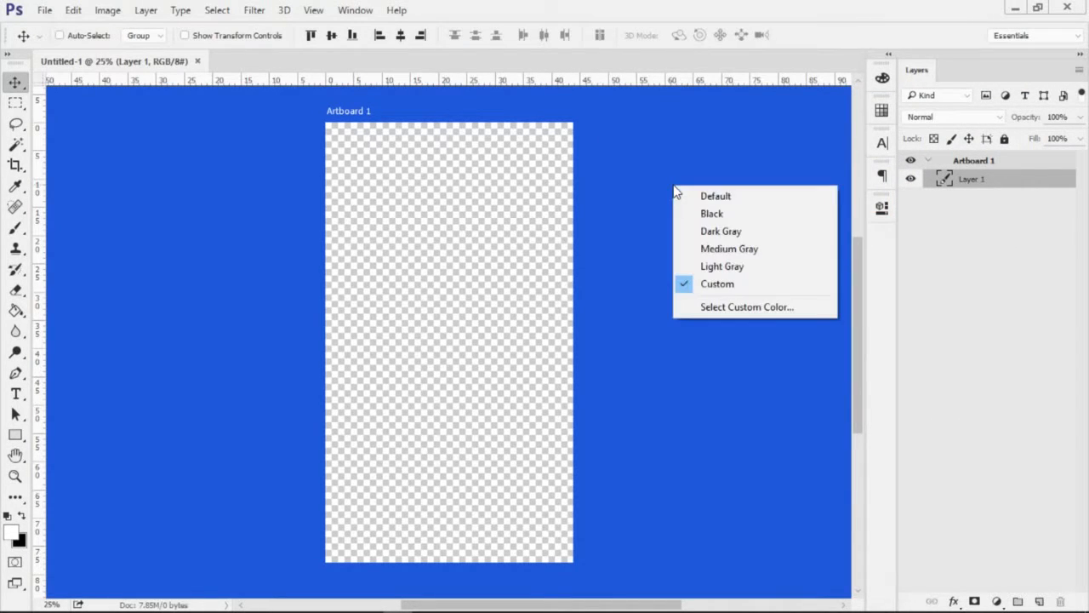
{"action": "left_click", "coordinate": [716, 269]}
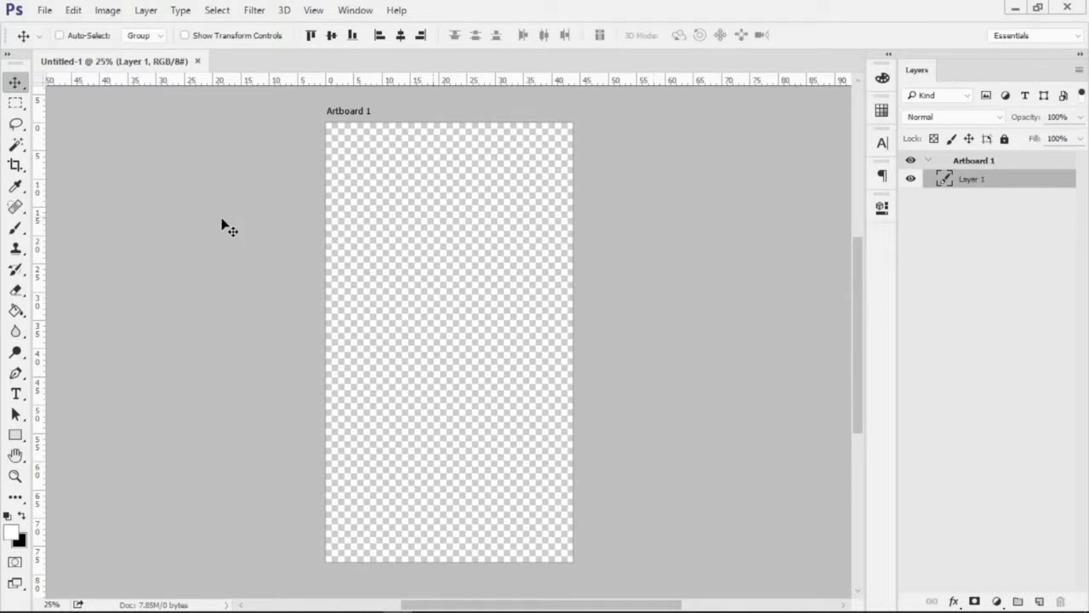
Fill the artboard's empty Layer 1 with white (#ffffff) using the Paint Bucket tool.
{"action": "left_click", "coordinate": [16, 312]}
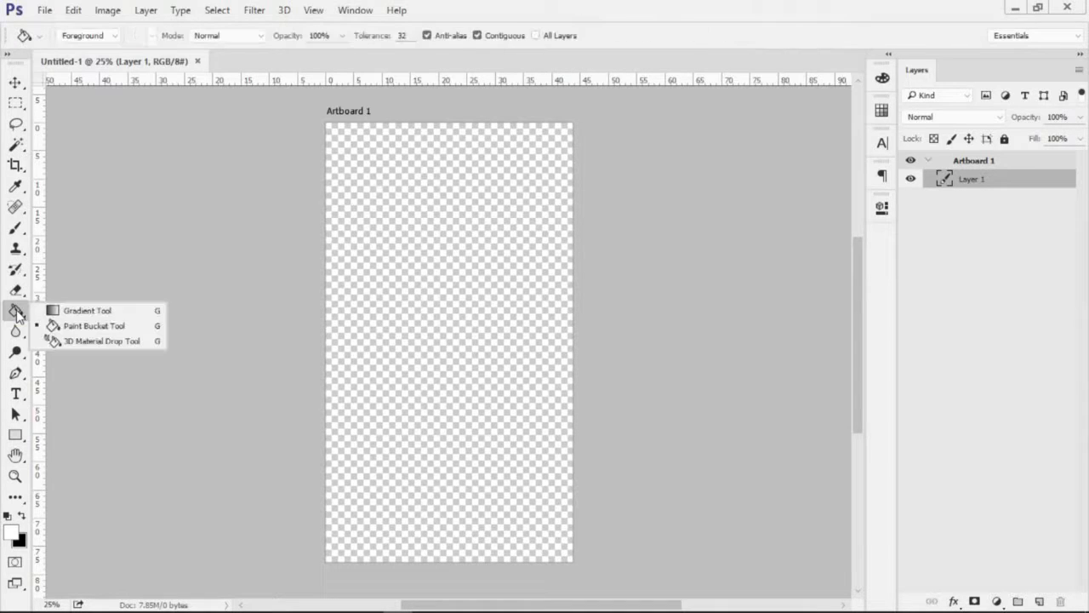
{"action": "left_click", "coordinate": [85, 328]}
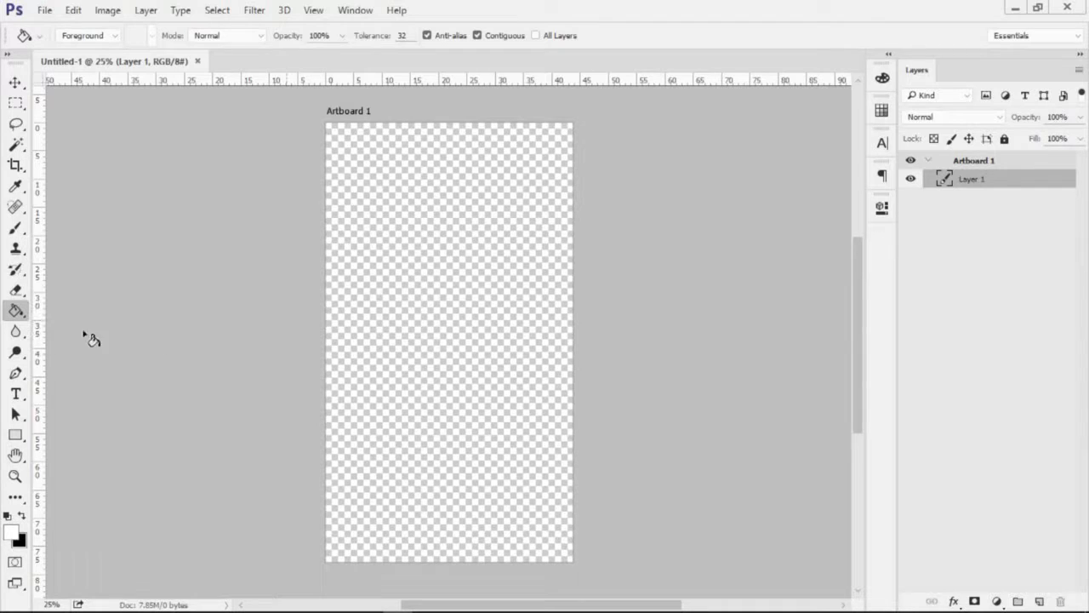
{"action": "left_click", "coordinate": [13, 533]}
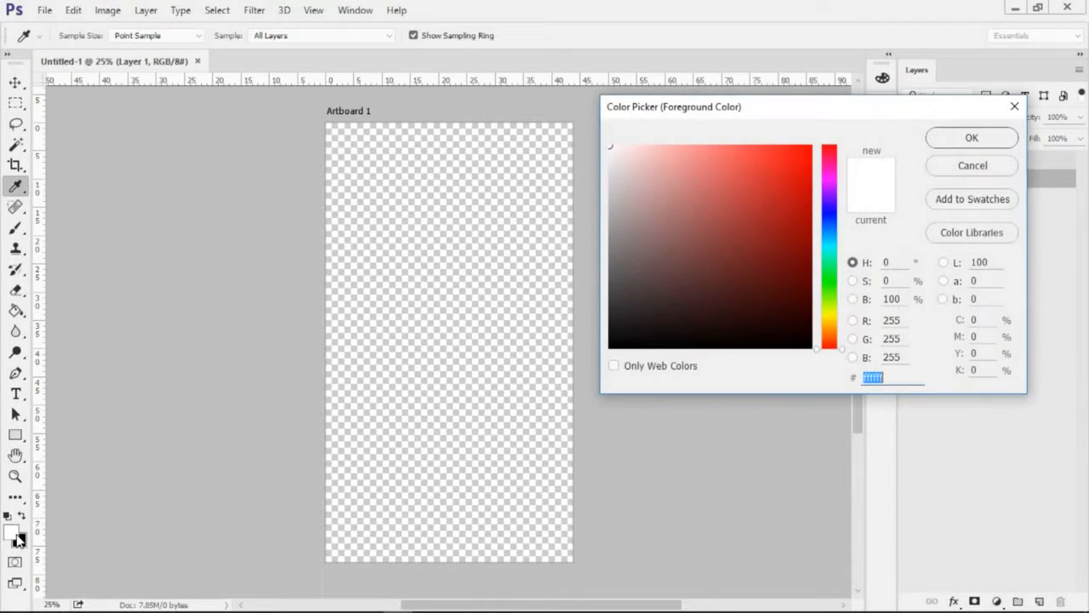
{"action": "left_click_drag", "start_coordinate": [636, 163], "coordinate": [604, 134]}
{"action": "left_click", "coordinate": [970, 137]}
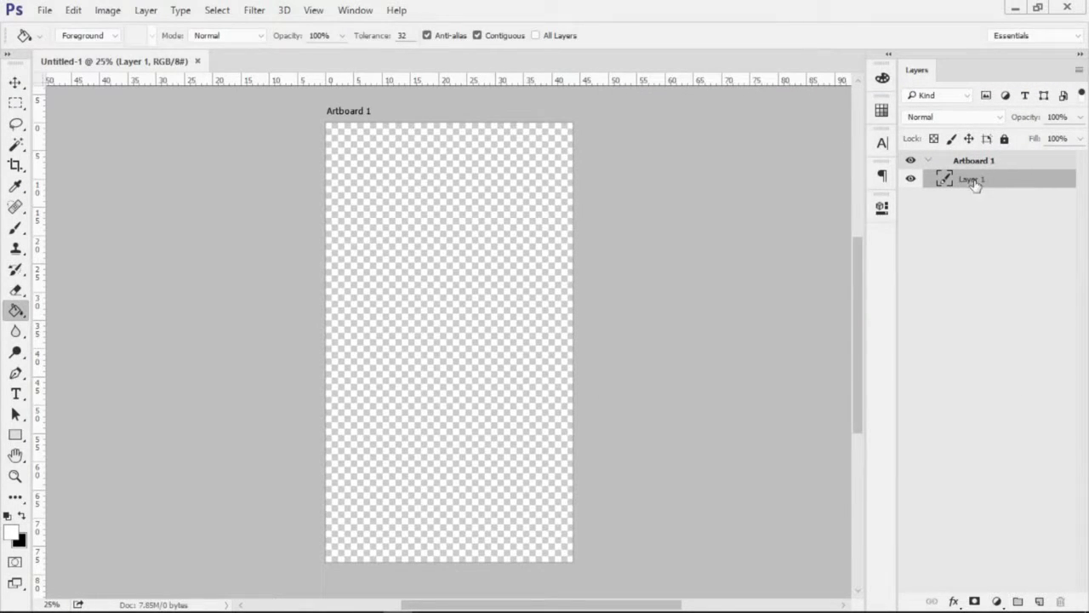
{"action": "left_click", "coordinate": [493, 317]}
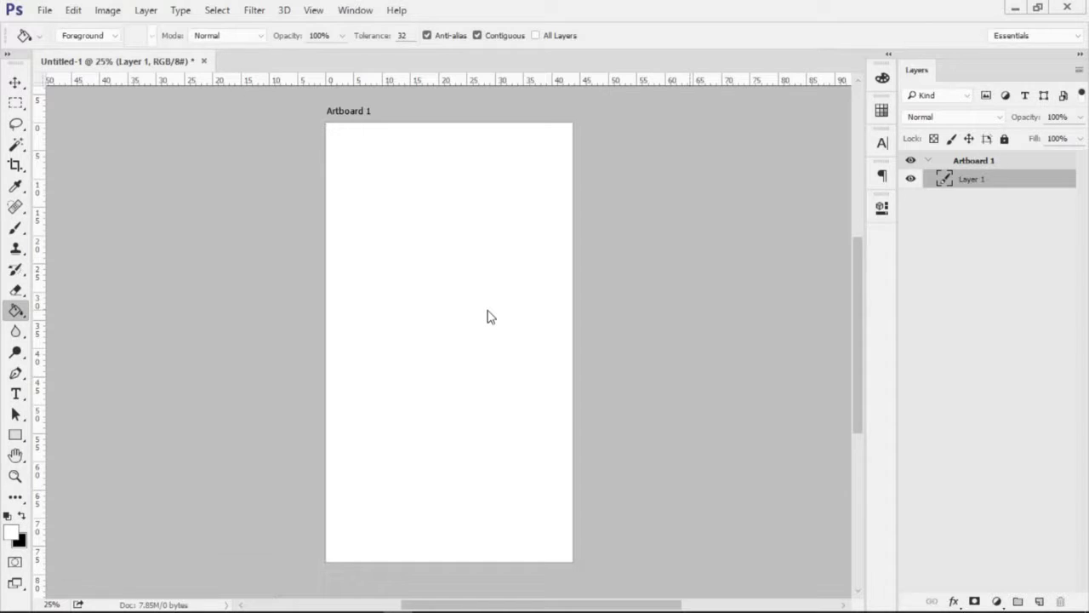
Rename the white-filled layer Background.
{"action": "double_click", "coordinate": [973, 180]}
{"action": "type", "text": "Background"}
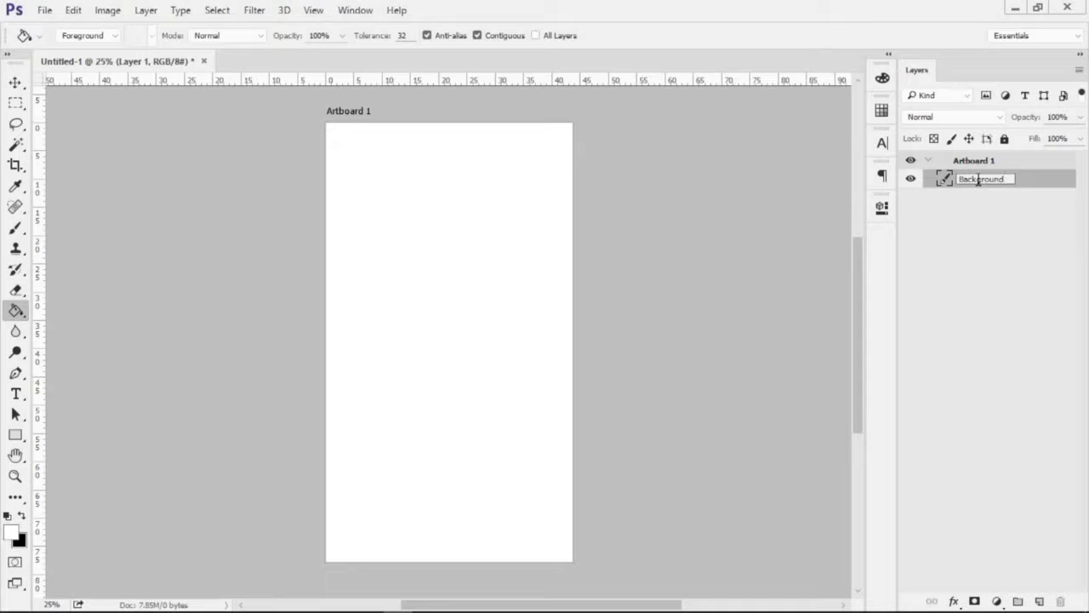
{"action": "key", "text": "Return"}
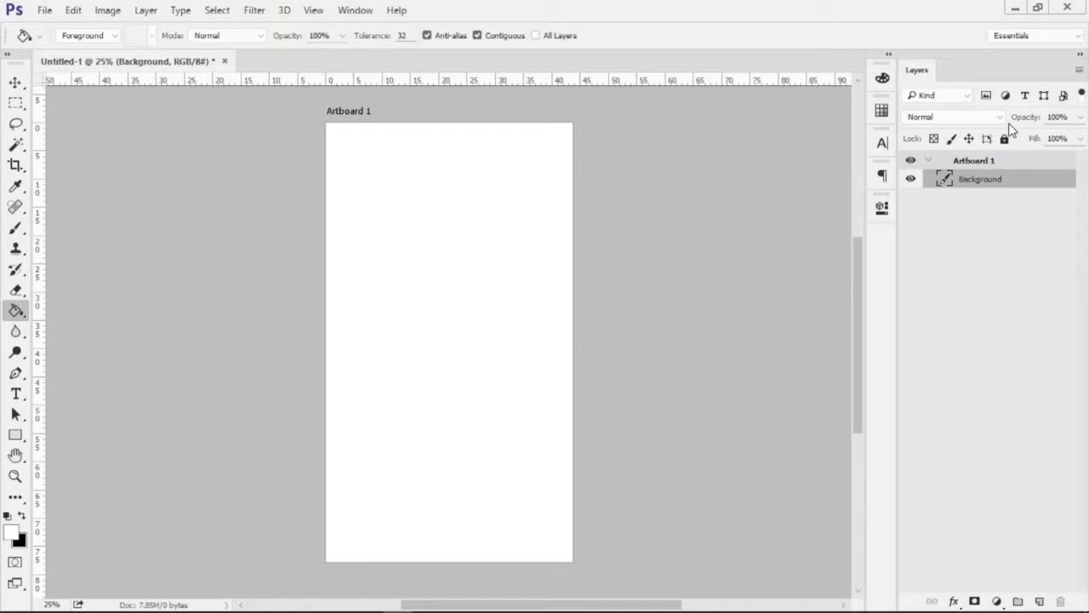
Apply a layer thumbnail size of None with Entire Document contents in the Layers Panel Options.
{"action": "left_click", "coordinate": [1078, 70]}
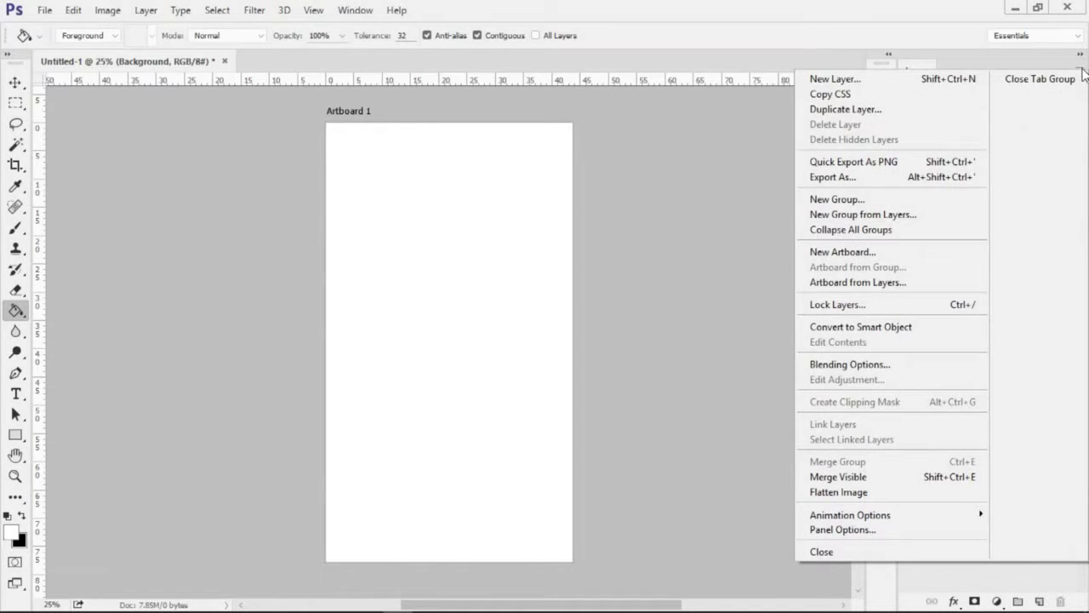
{"action": "left_click", "coordinate": [921, 533]}
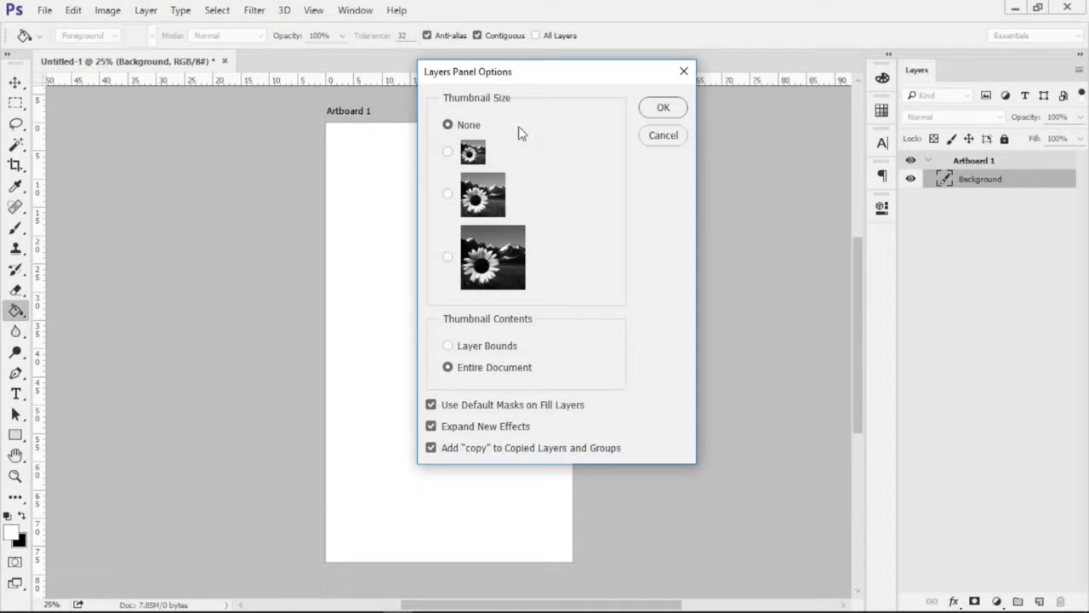
{"action": "left_click", "coordinate": [663, 108]}
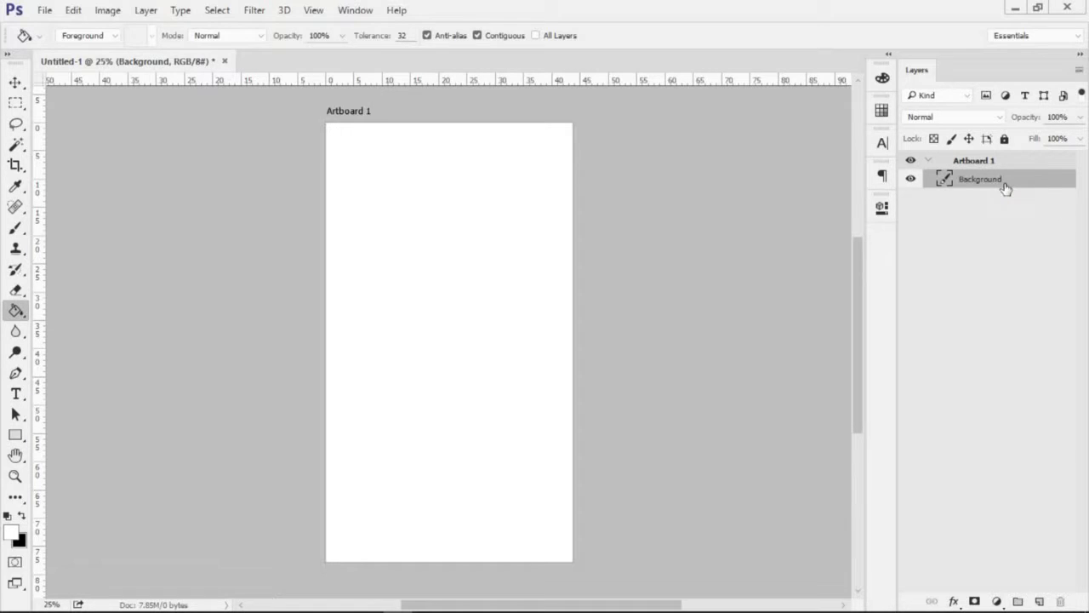
Put the Background layer into a group named Background and collapse the group.
{"action": "key", "text": "ctrl+g"}
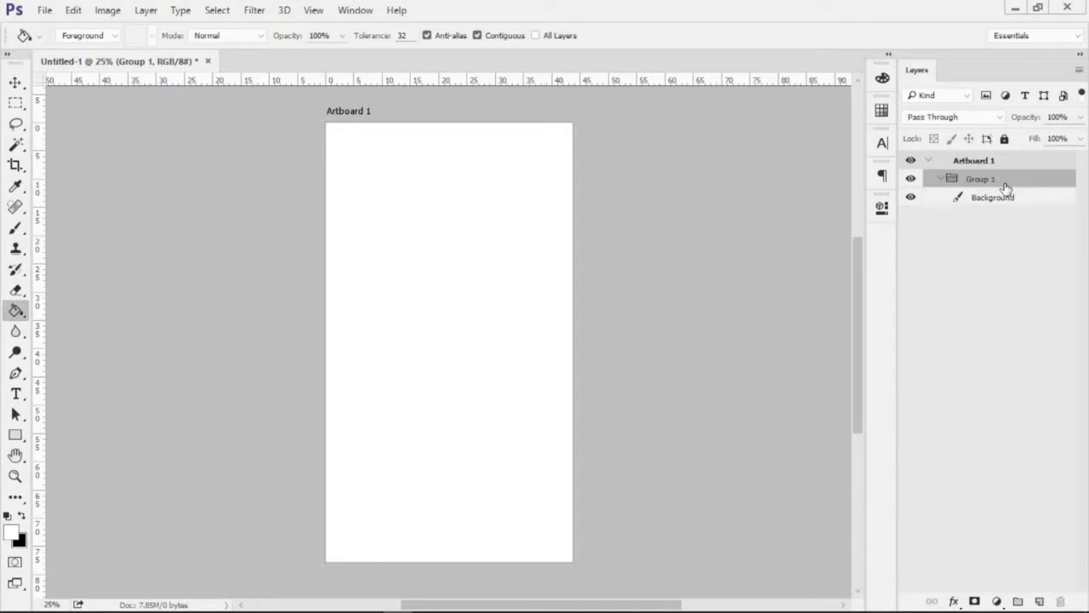
{"action": "double_click", "coordinate": [978, 180]}
{"action": "type", "text": "Background"}
{"action": "key", "text": "Return"}
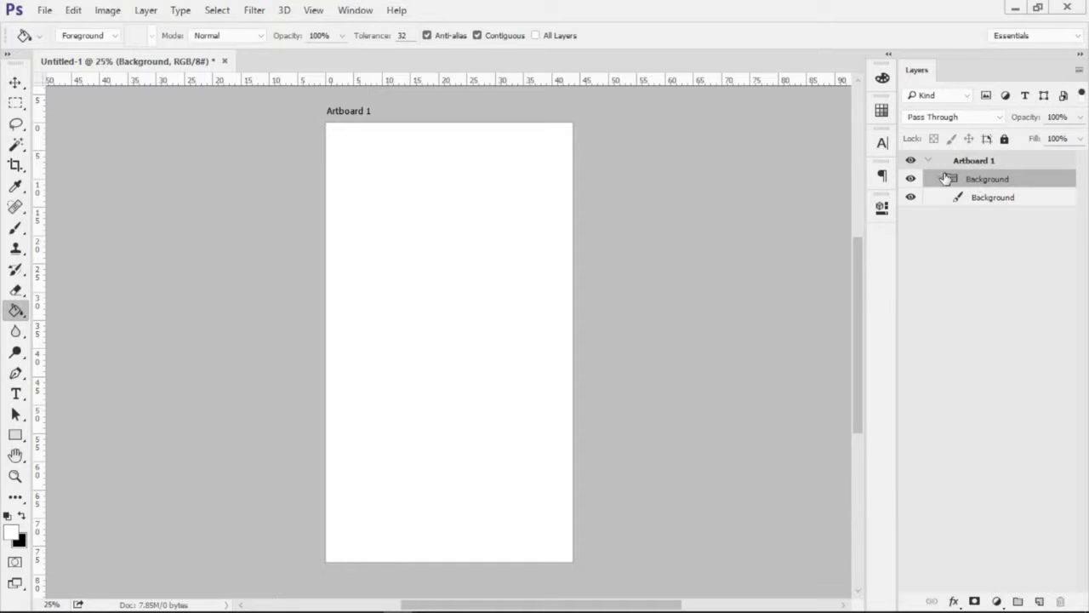
{"action": "left_click", "coordinate": [941, 180]}
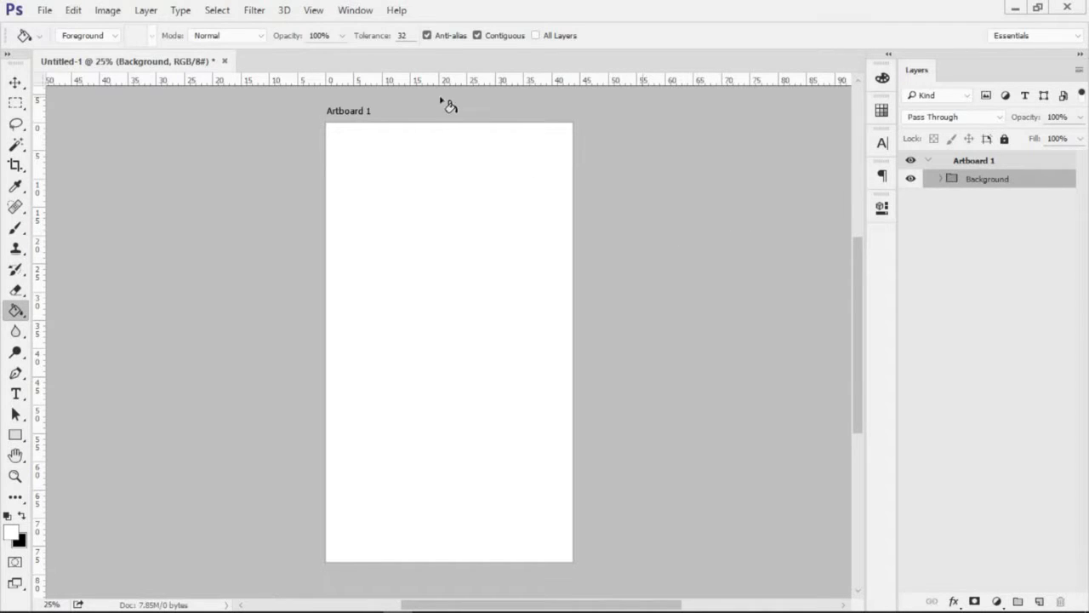
Start a new guide layout for the artboard and keep Selected Artboards as its target.
{"action": "left_click", "coordinate": [314, 11]}
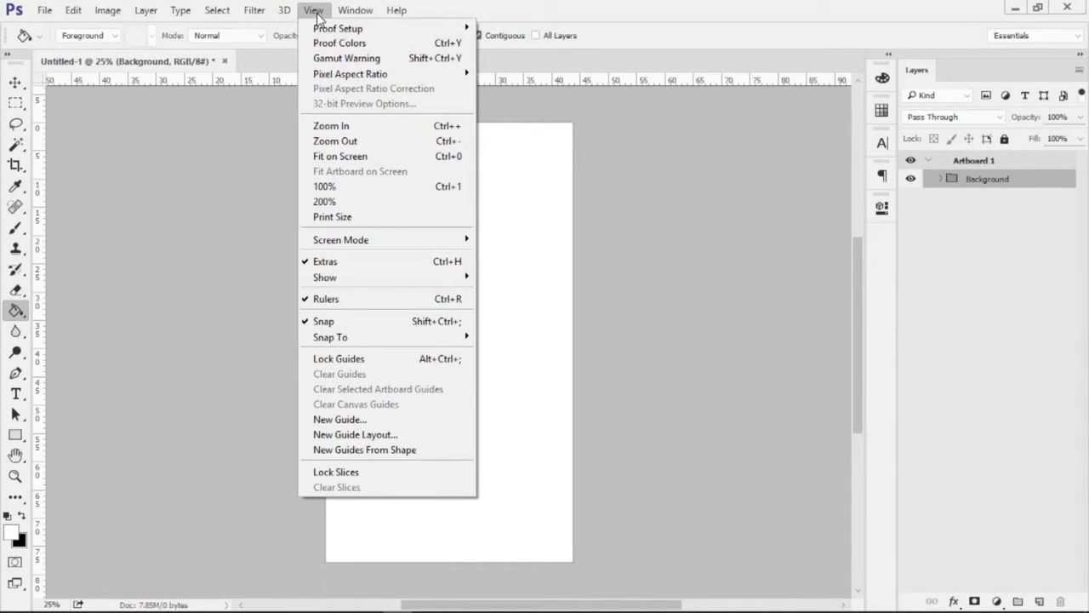
{"action": "left_click", "coordinate": [405, 438]}
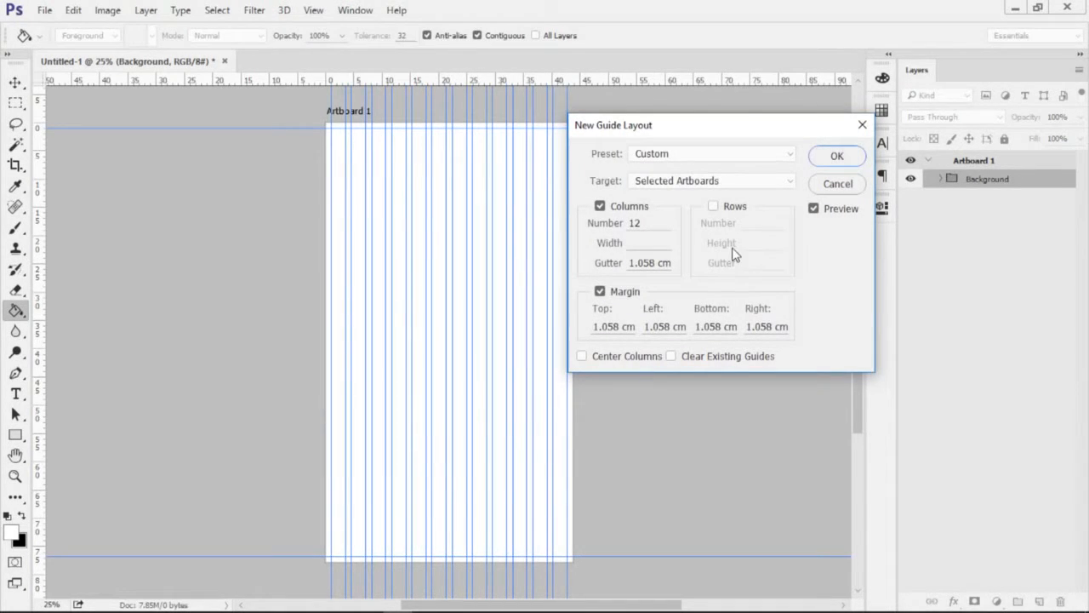
{"action": "left_click", "coordinate": [734, 187]}
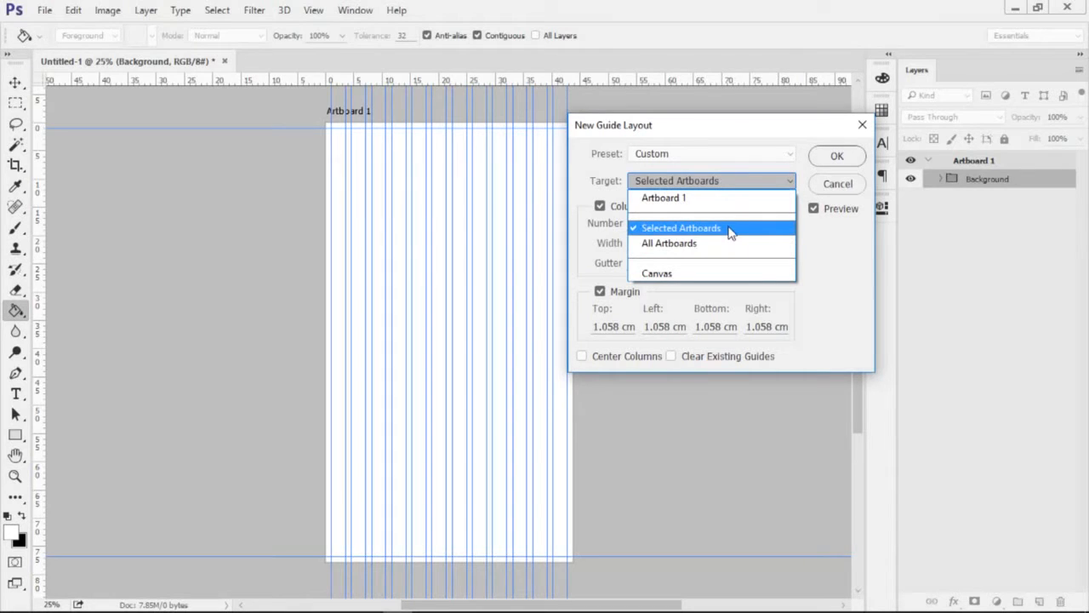
{"action": "left_click", "coordinate": [728, 181]}
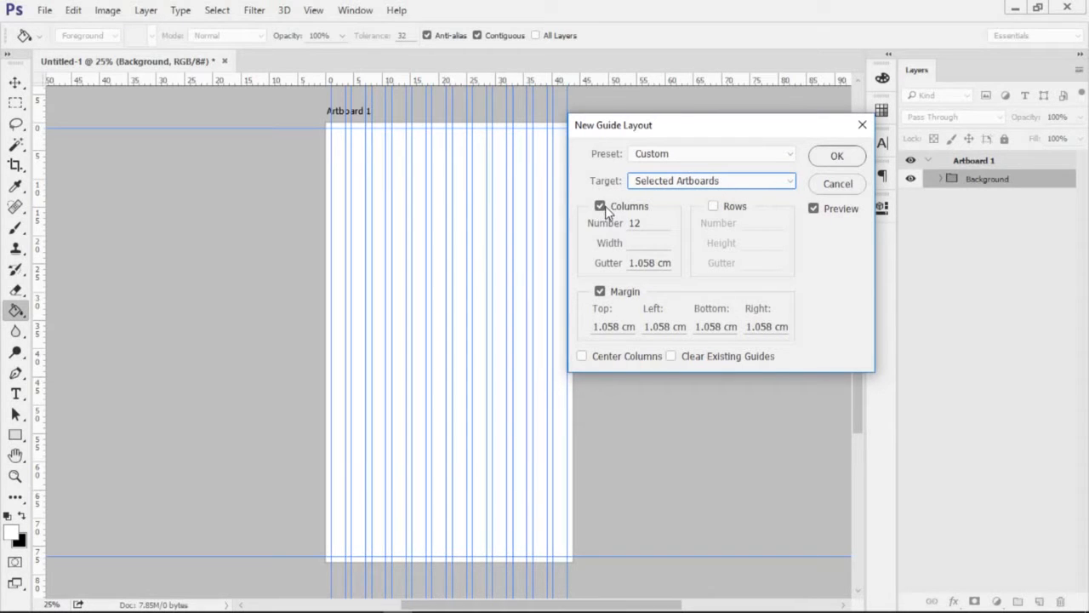
Preview the guide layout with other column counts, such as 2, 4 and 8, and return the number to 12.
{"action": "double_click", "coordinate": [651, 225]}
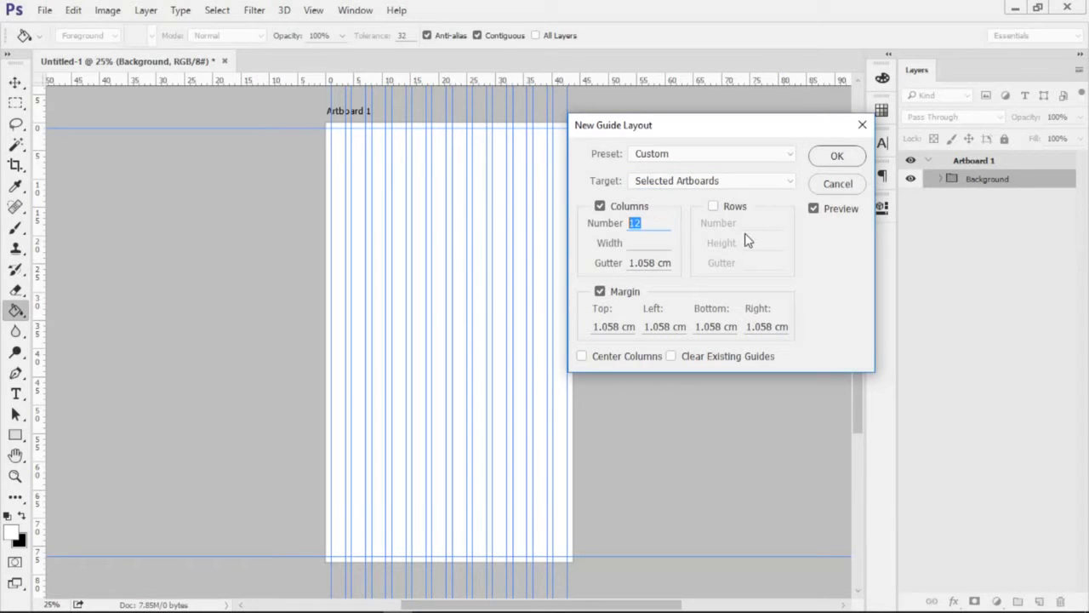
{"action": "type", "text": "2"}
{"action": "left_click_drag", "start_coordinate": [640, 224], "coordinate": [627, 223]}
{"action": "type", "text": "4"}
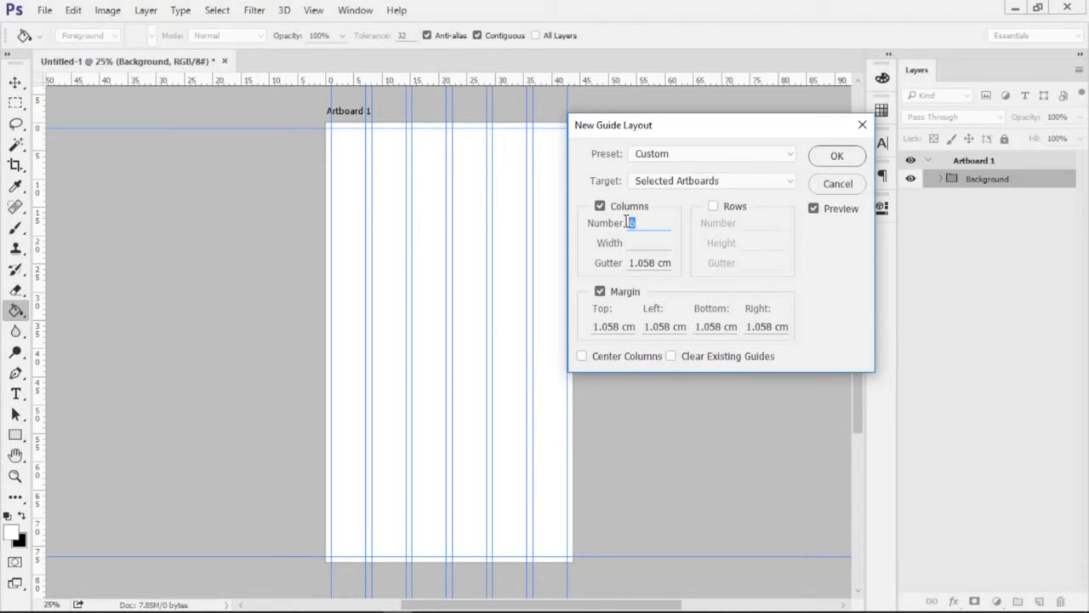
{"action": "type", "text": "8"}
{"action": "left_click_drag", "start_coordinate": [643, 223], "coordinate": [628, 223]}
{"action": "type", "text": "12"}
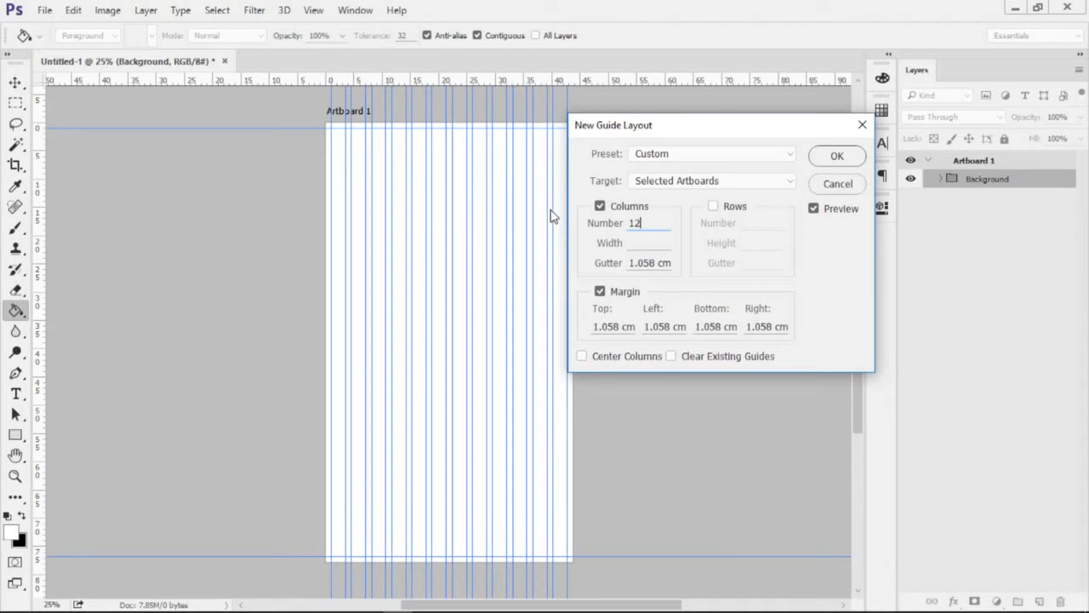
Set the column gutter of the guide layout to 30 px.
{"action": "left_click", "coordinate": [629, 263]}
{"action": "left_click_drag", "start_coordinate": [630, 263], "coordinate": [688, 267]}
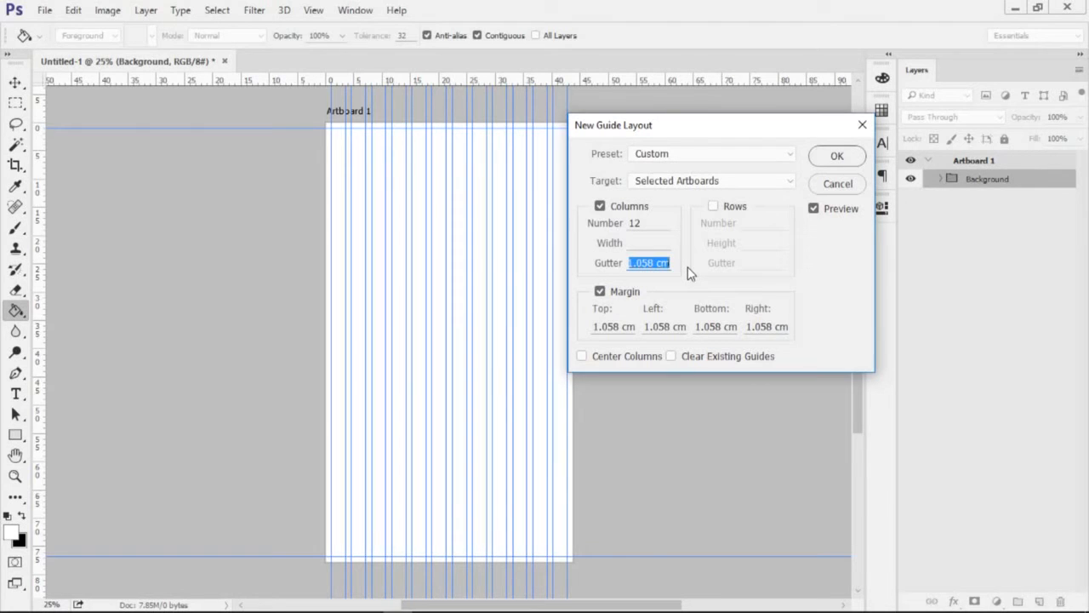
{"action": "type", "text": "30"}
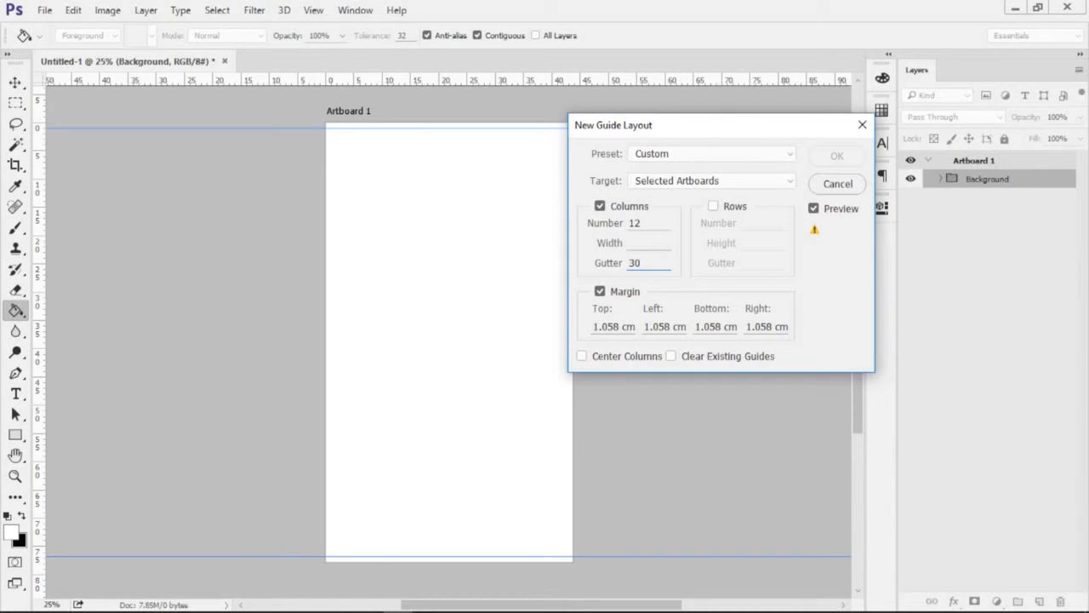
{"action": "type", "text": "px"}
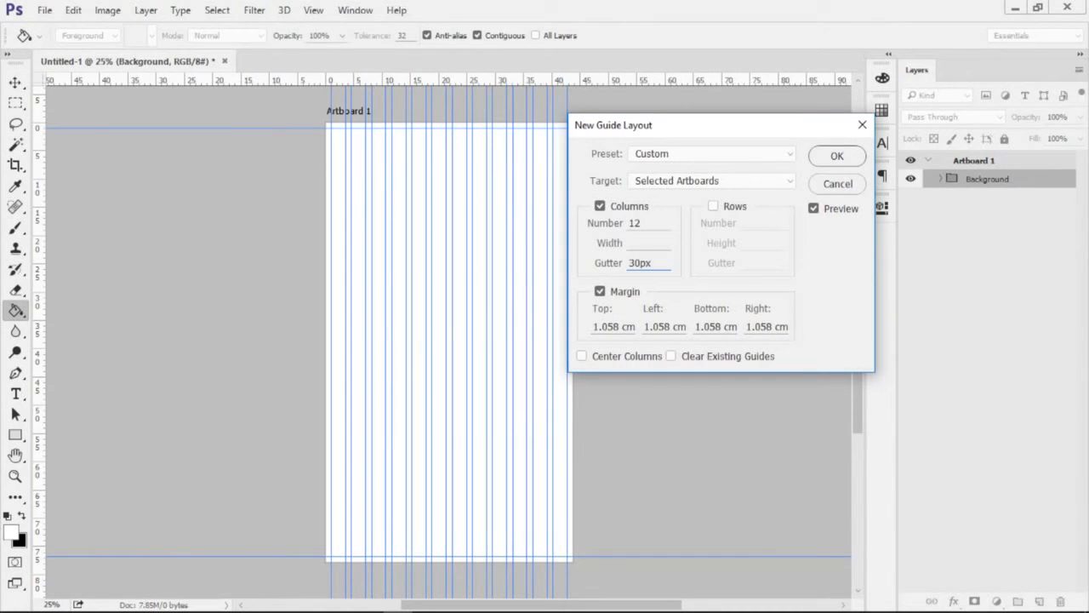
Switch the guide layout's margins off and on again to compare the preview with and without them.
{"action": "left_click", "coordinate": [599, 292]}
{"action": "left_click", "coordinate": [599, 292]}
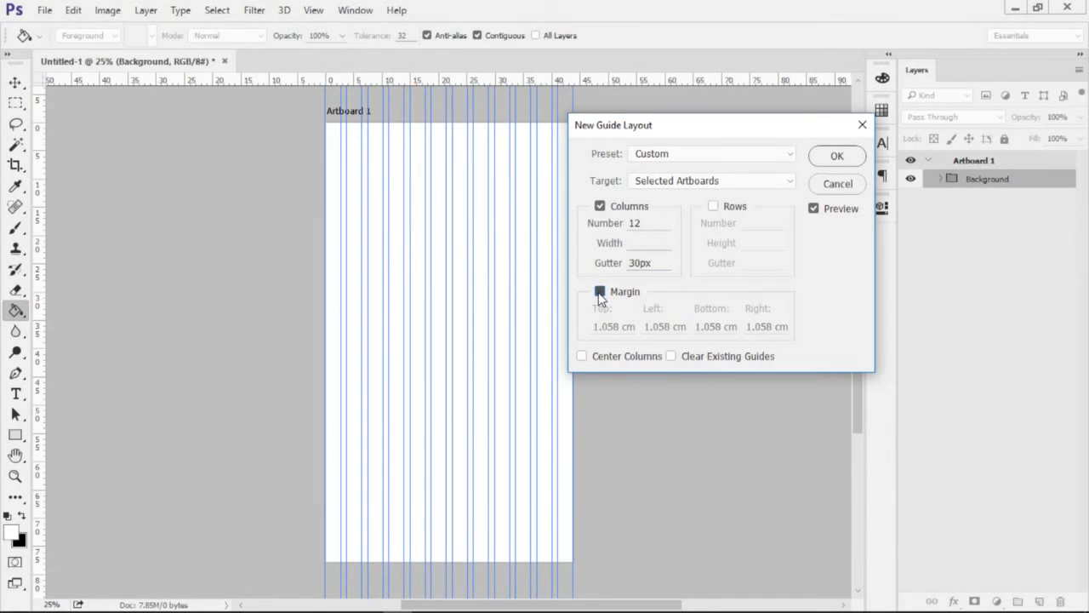
{"action": "left_click", "coordinate": [599, 291]}
{"action": "left_click", "coordinate": [599, 292]}
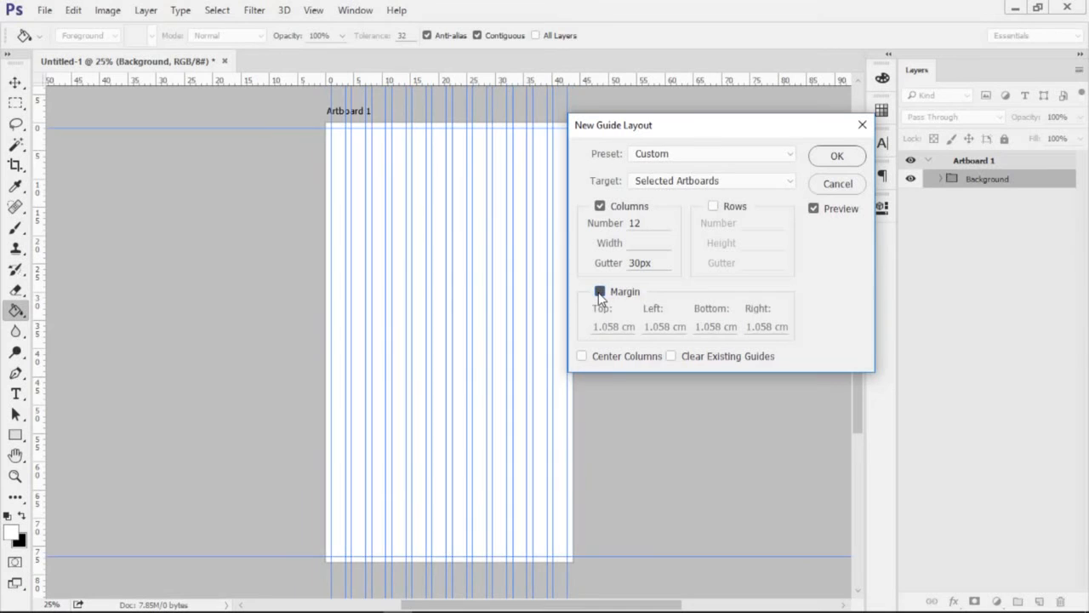
Set the top, left, bottom and right margins to 30 px each and create the guide layout.
{"action": "left_click_drag", "start_coordinate": [594, 326], "coordinate": [638, 329]}
{"action": "type", "text": "30px"}
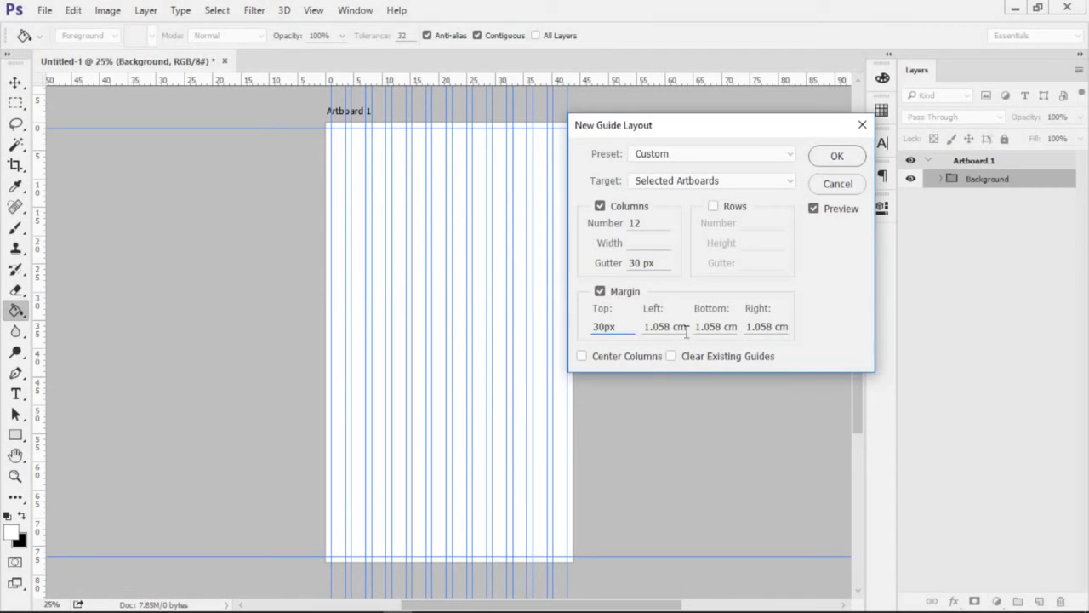
{"action": "left_click_drag", "start_coordinate": [644, 327], "coordinate": [691, 329]}
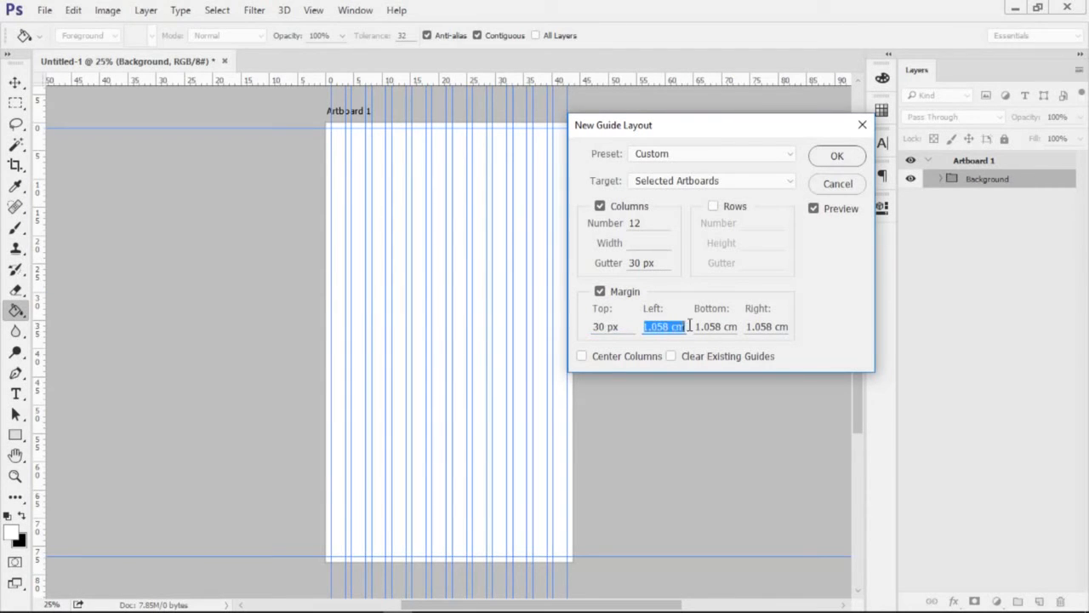
{"action": "type", "text": "30px"}
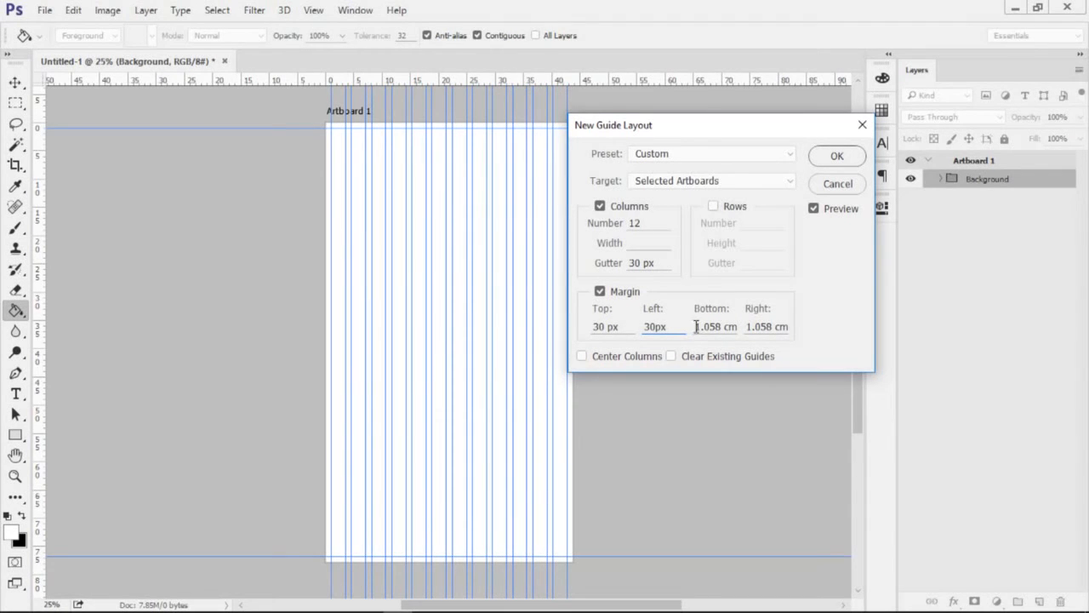
{"action": "left_click_drag", "start_coordinate": [696, 327], "coordinate": [739, 329]}
{"action": "type", "text": "30px"}
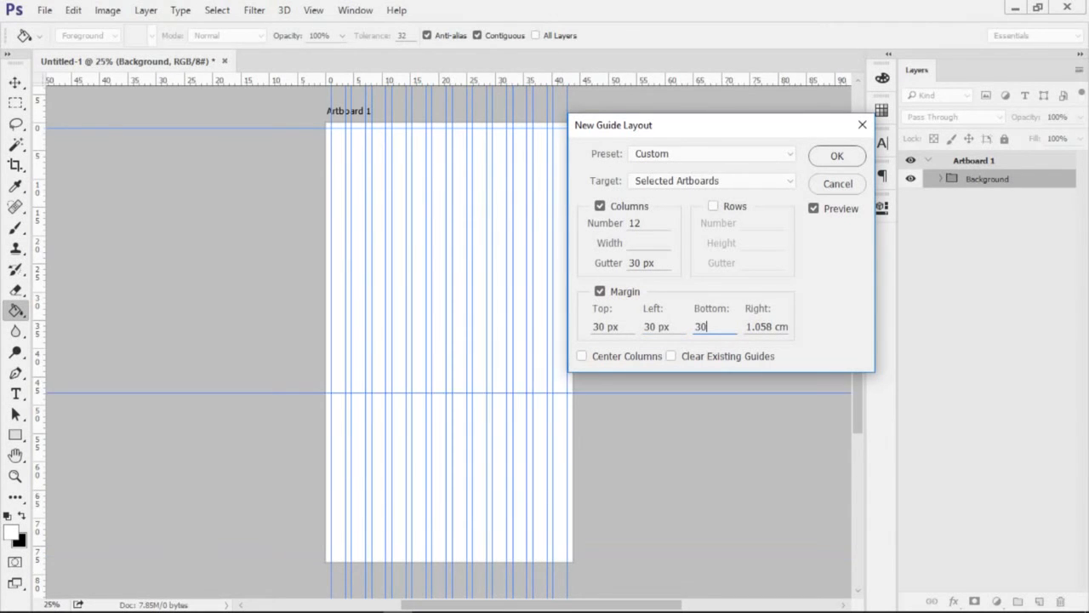
{"action": "left_click_drag", "start_coordinate": [748, 326], "coordinate": [791, 331]}
{"action": "type", "text": "30px"}
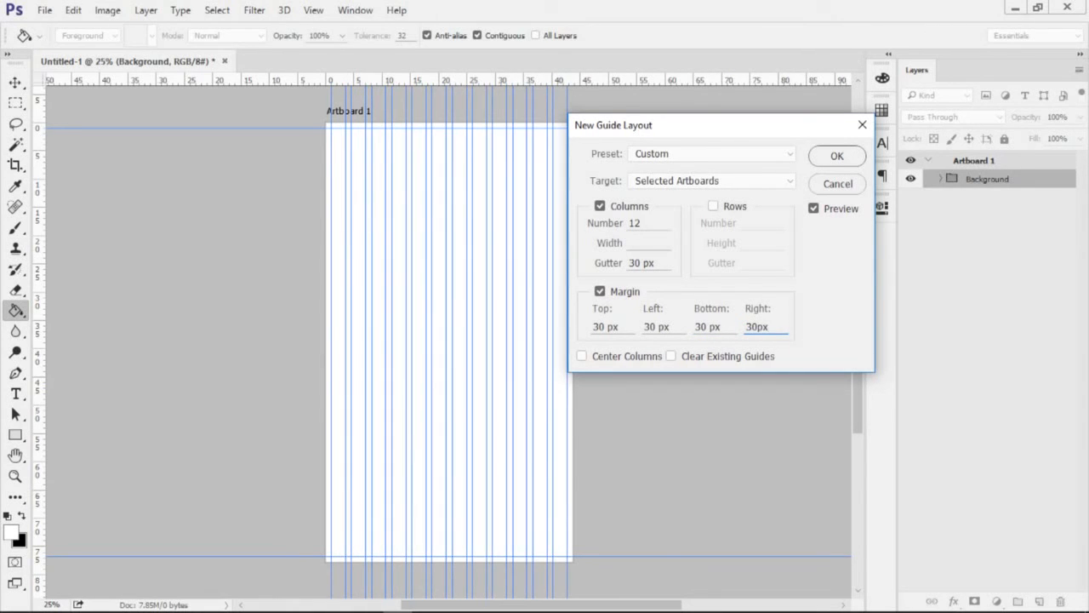
{"action": "left_click", "coordinate": [836, 157]}
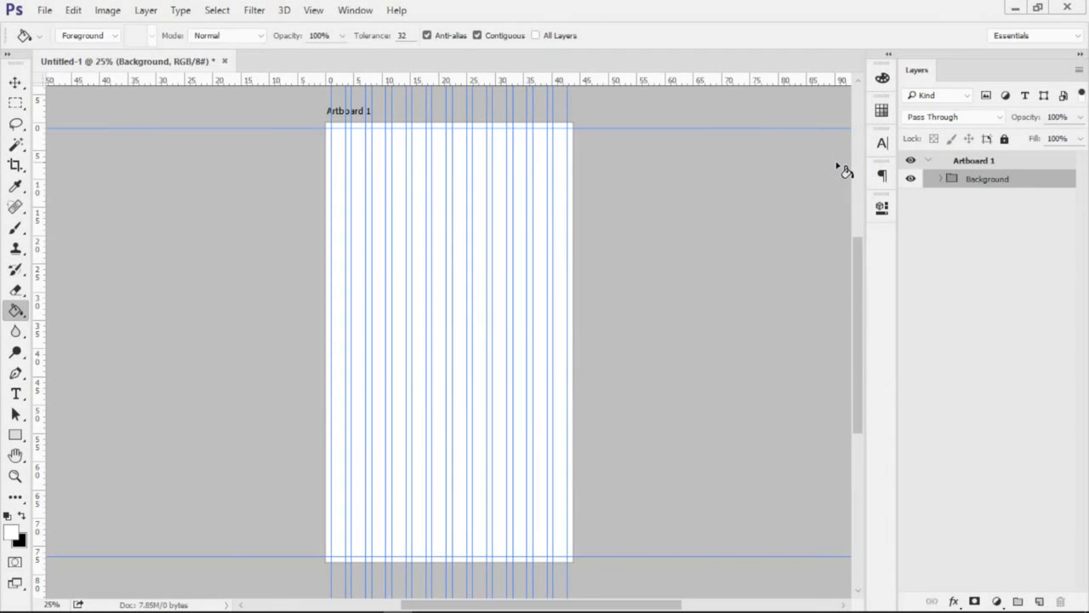